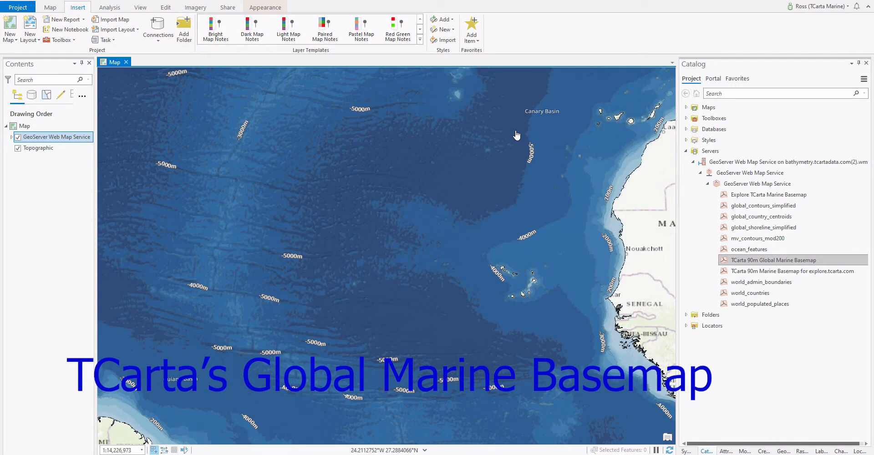
Step: Enable wrapping around the date line in the map's WGS 1984 coordinate system settings
drag(516, 135, 444, 264)
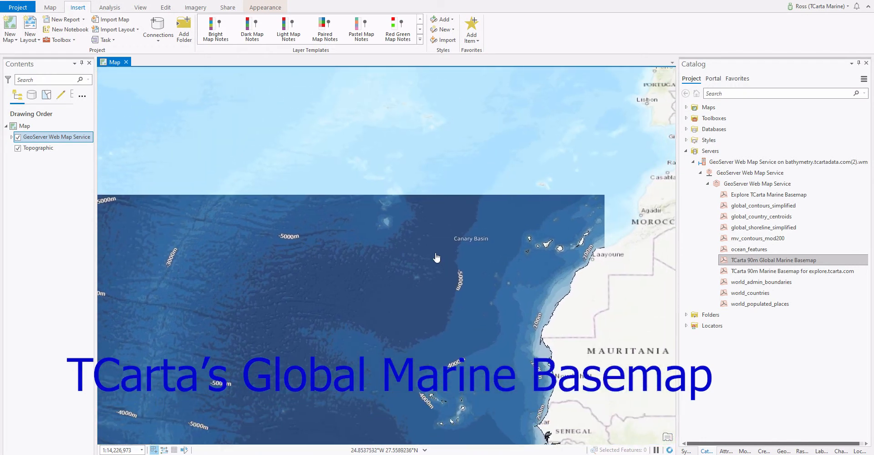
drag(432, 178, 364, 279)
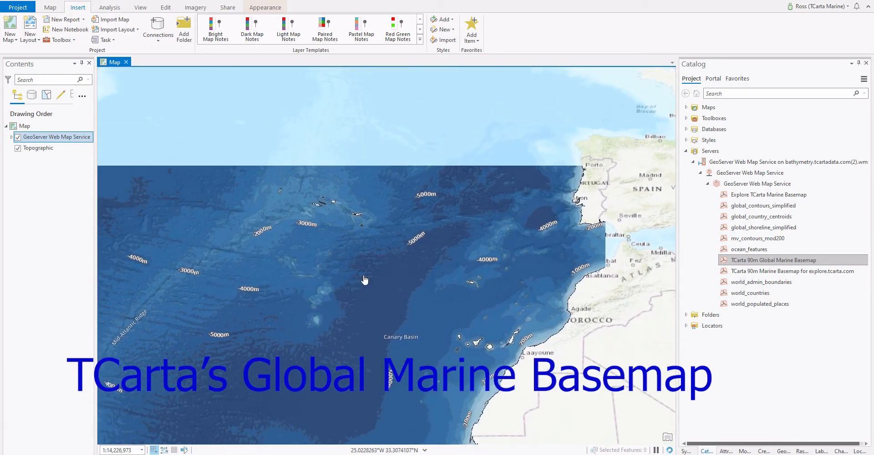
drag(263, 189, 524, 230)
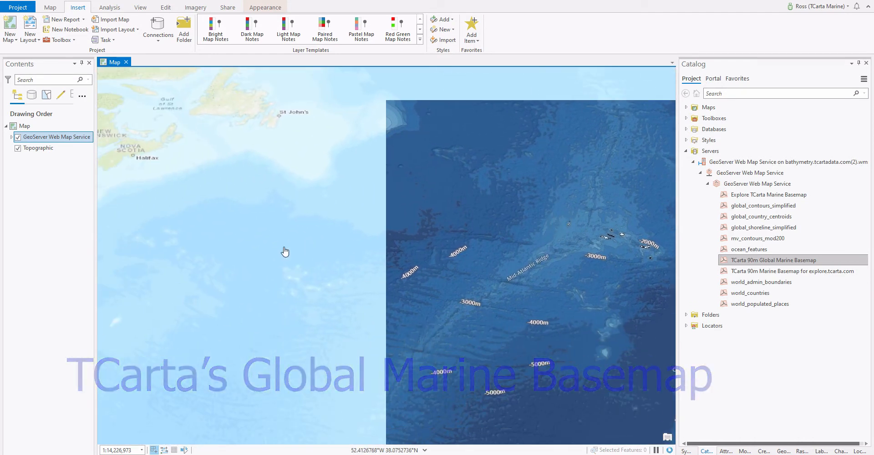
scroll(223, 242, down, 5)
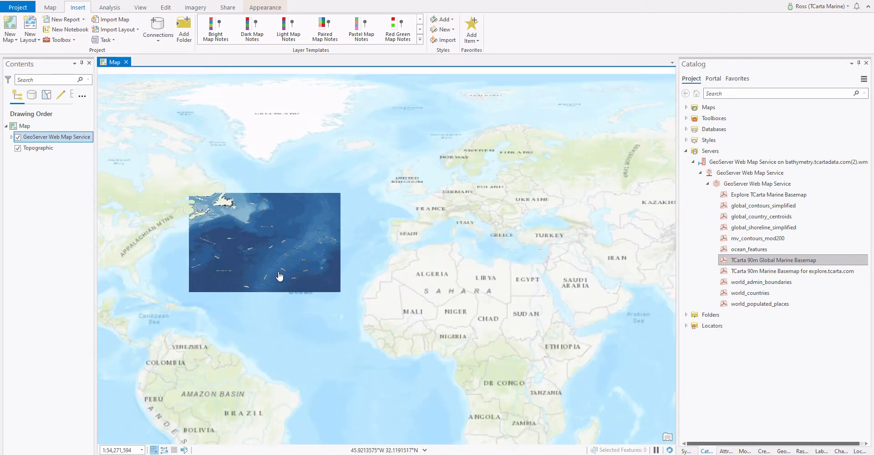
scroll(322, 311, down, 1)
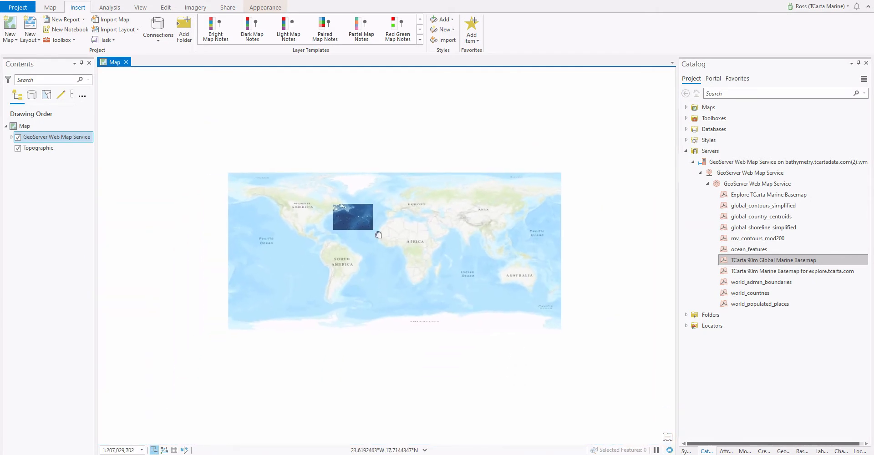
double_click(20, 127)
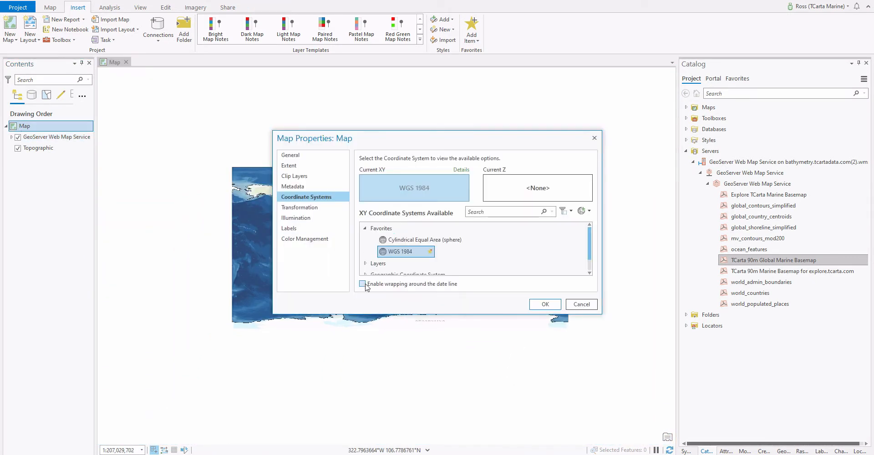
click(544, 304)
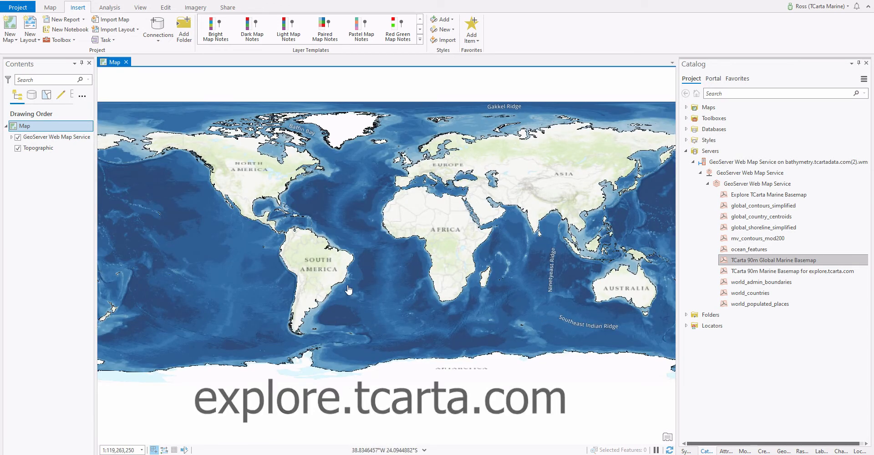
drag(349, 290, 549, 289)
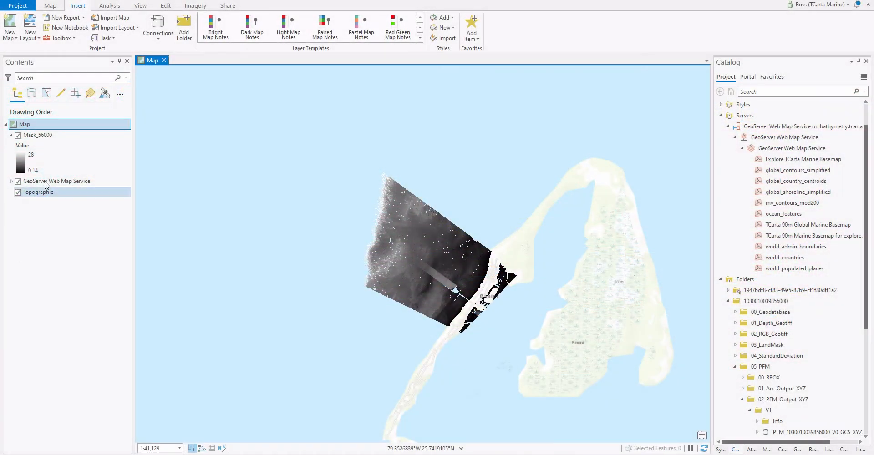
Step: Apply a red-to-magenta rainbow color scheme to the stretched Mask_56000 depth raster
click(17, 160)
click(847, 138)
scroll(842, 140, up, 3)
click(839, 145)
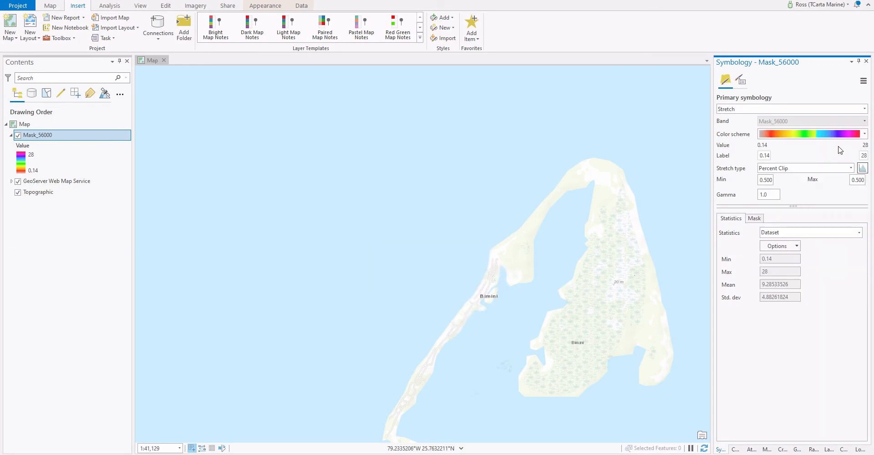
scroll(461, 299, up, 2)
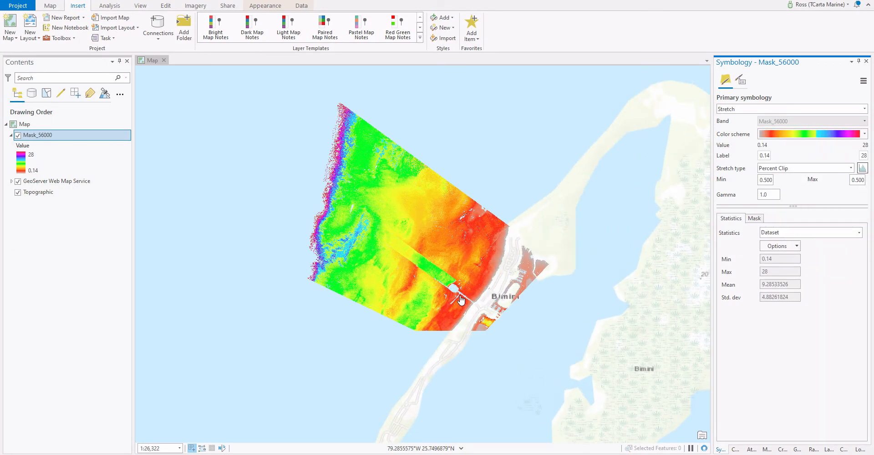
drag(457, 297, 449, 300)
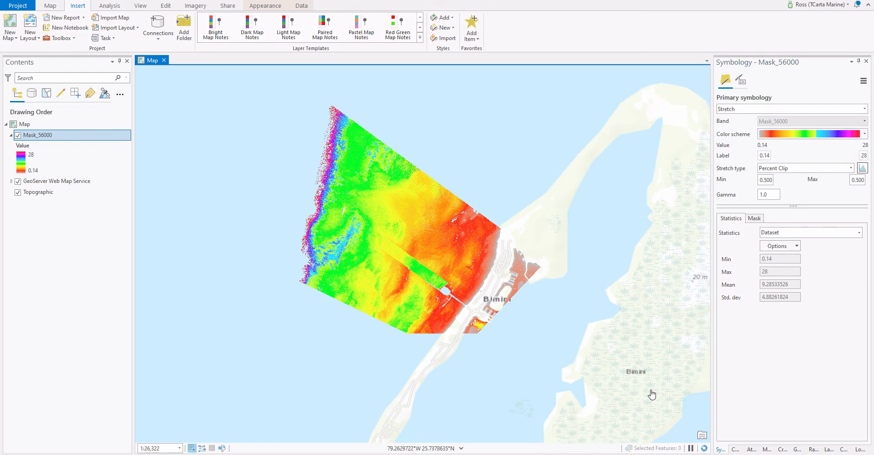
Step: Find the Raster To TIN geoprocessing tool and set Mask_56000 as its input raster
click(798, 450)
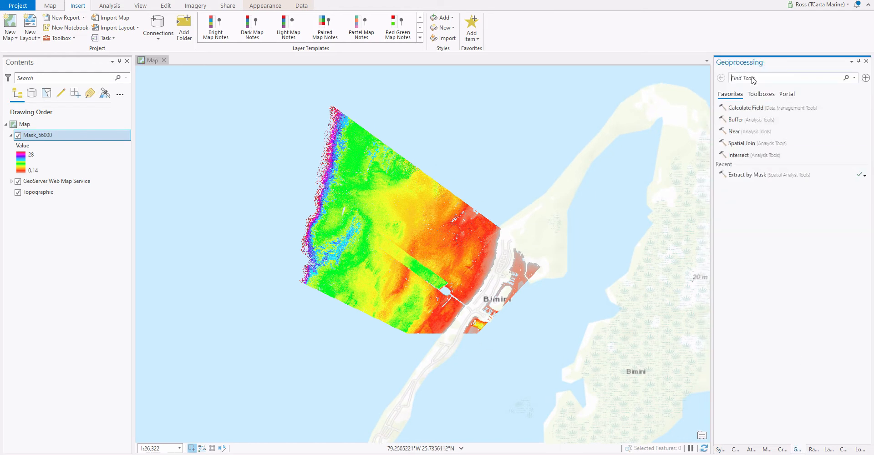
text(Raster to )
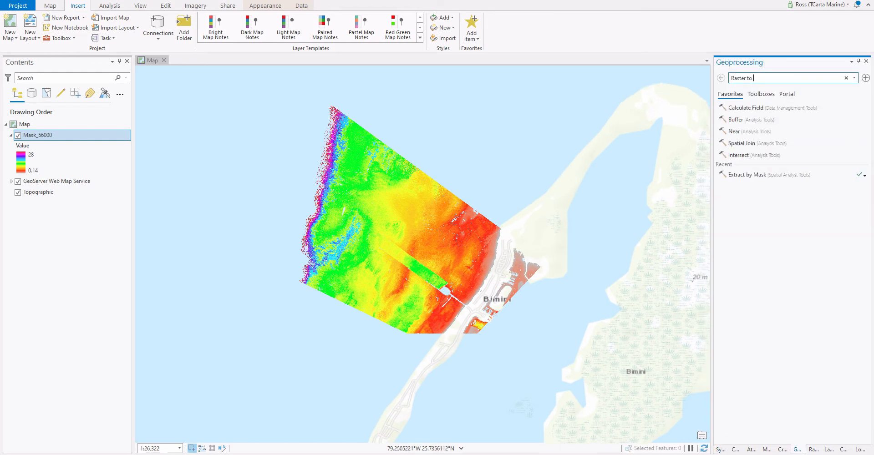
text(TIN)
click(778, 116)
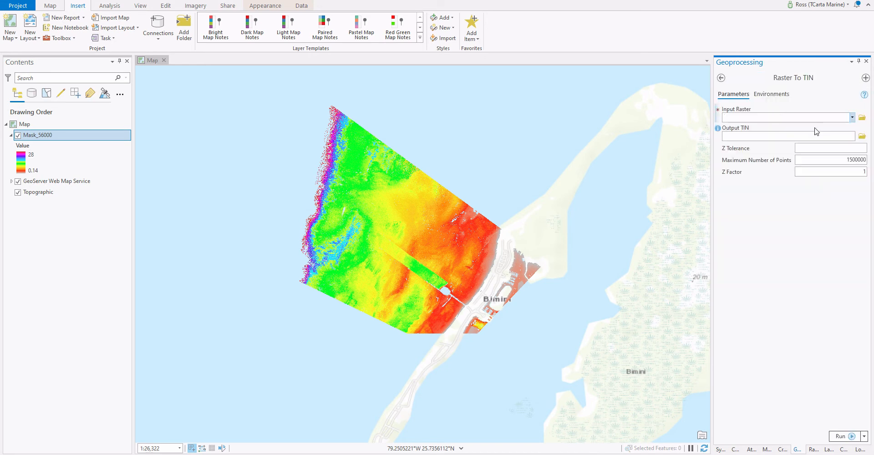
click(852, 117)
click(768, 135)
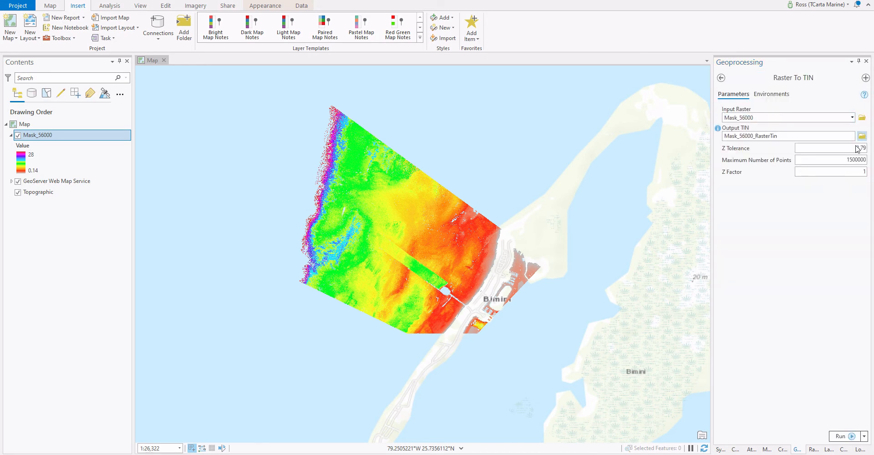
Step: Run Raster To TIN with output Masked_Raster_to_TIN, Z tolerance 1, Z factor 1 and a blank maximum number of points
click(863, 138)
click(337, 248)
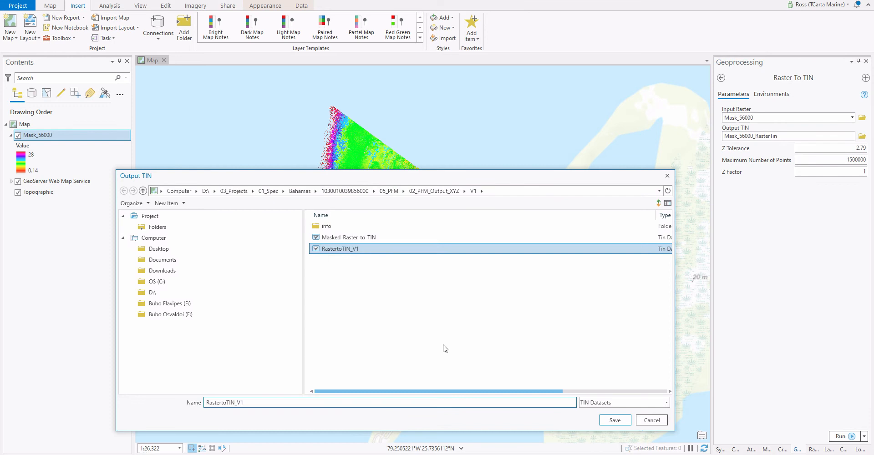
click(333, 237)
click(615, 420)
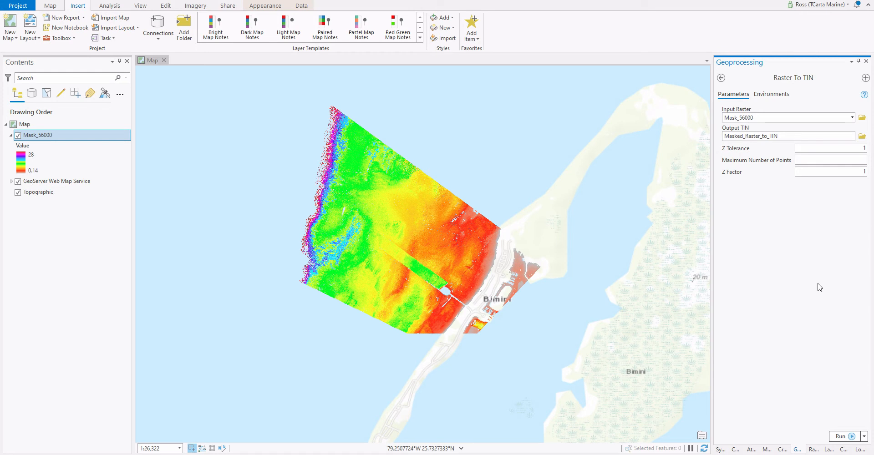
click(841, 438)
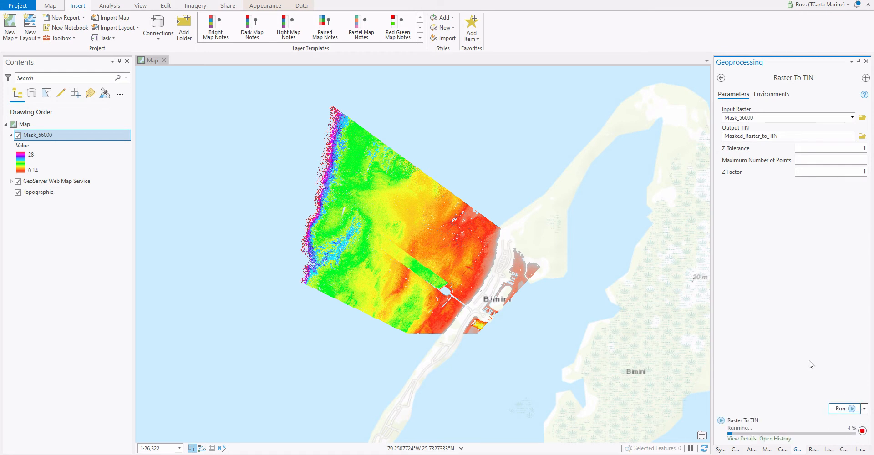
drag(532, 342, 556, 337)
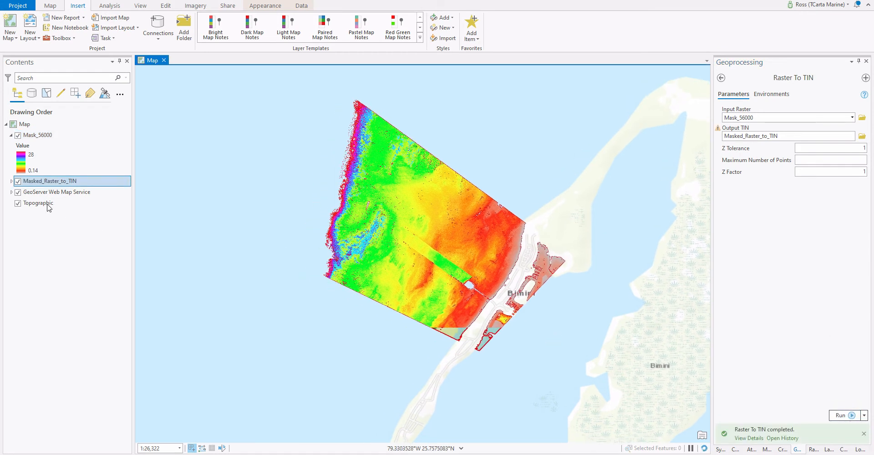
Step: Hide the Mask_56000 raster and remove the color of the Soft Edge symbol in Masked_Raster_to_TIN
click(12, 181)
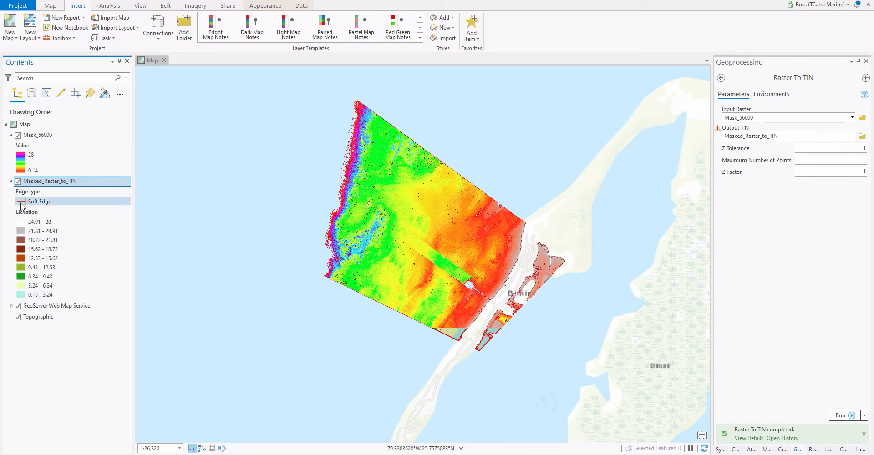
click(11, 135)
click(11, 135)
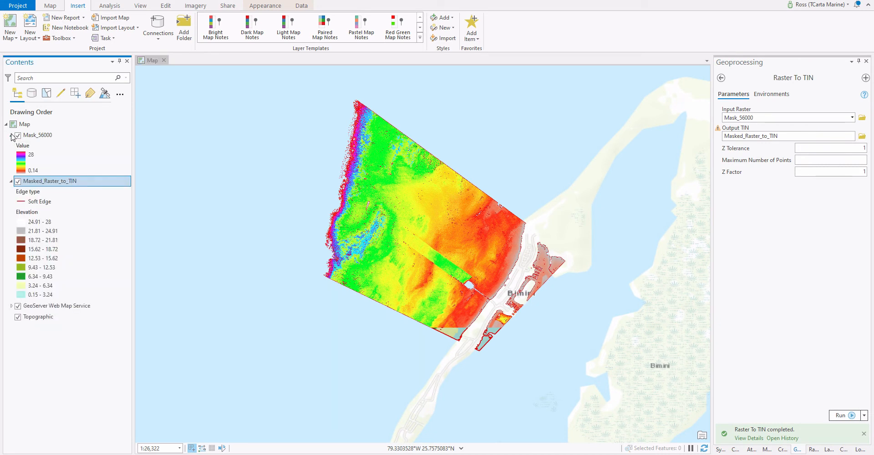
click(18, 136)
click(23, 202)
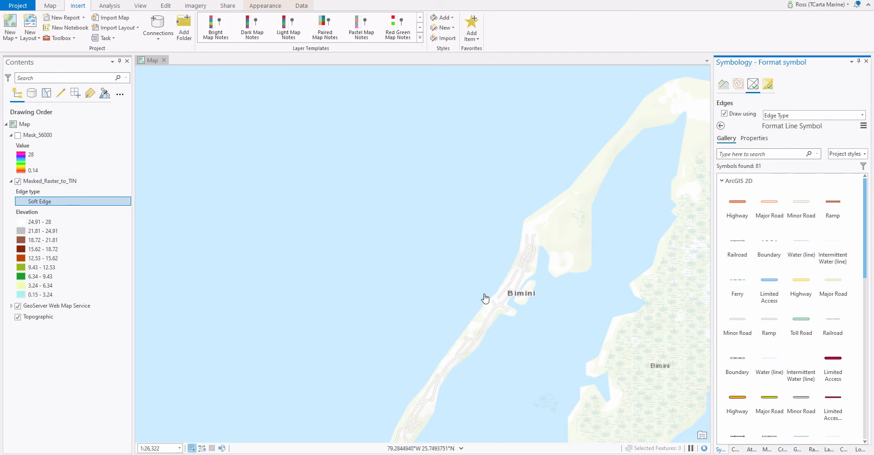
click(423, 364)
drag(423, 364, 431, 380)
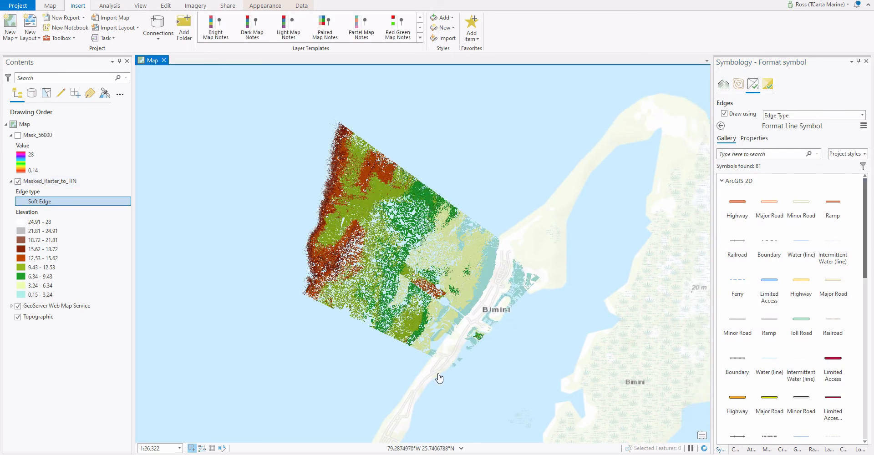
click(18, 135)
click(17, 135)
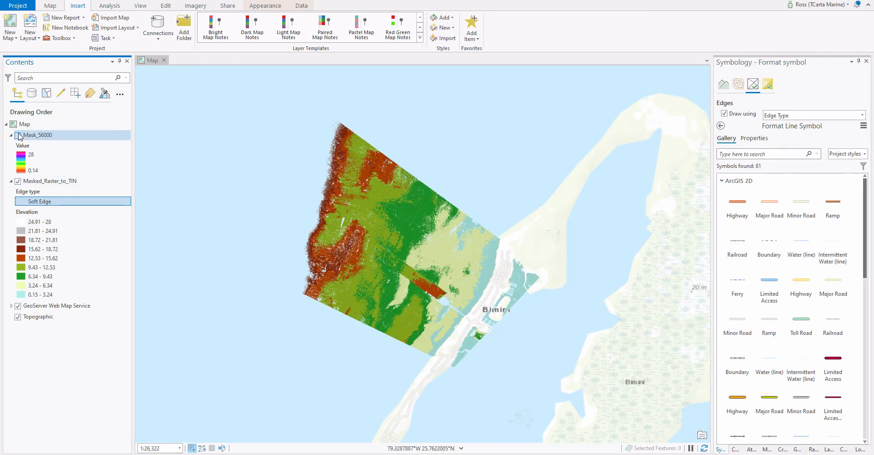
scroll(160, 7, down, 2)
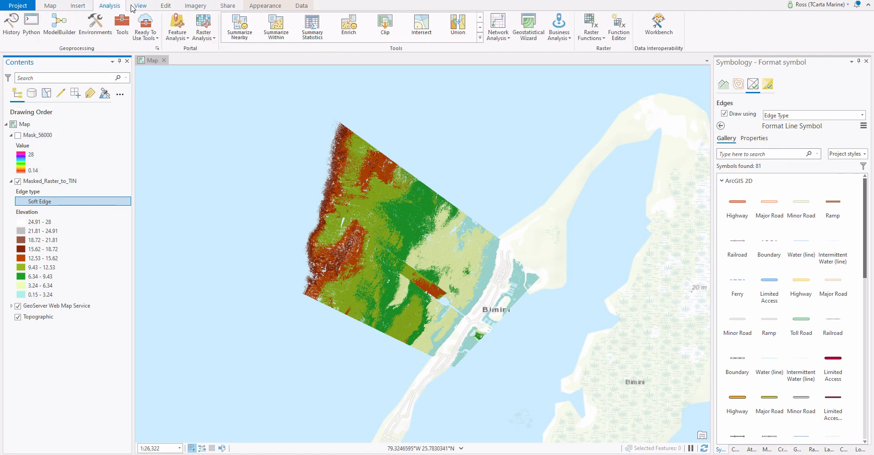
Step: Convert the 2D map to a local 3D scene
click(40, 33)
click(57, 71)
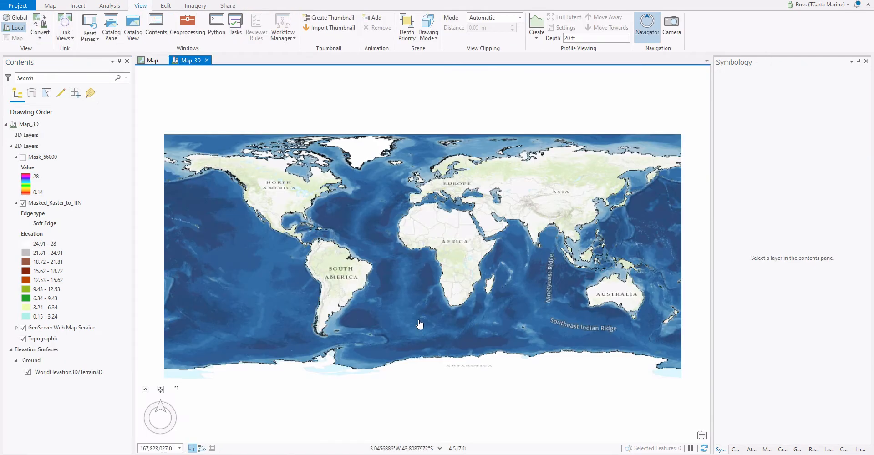
drag(420, 321, 367, 314)
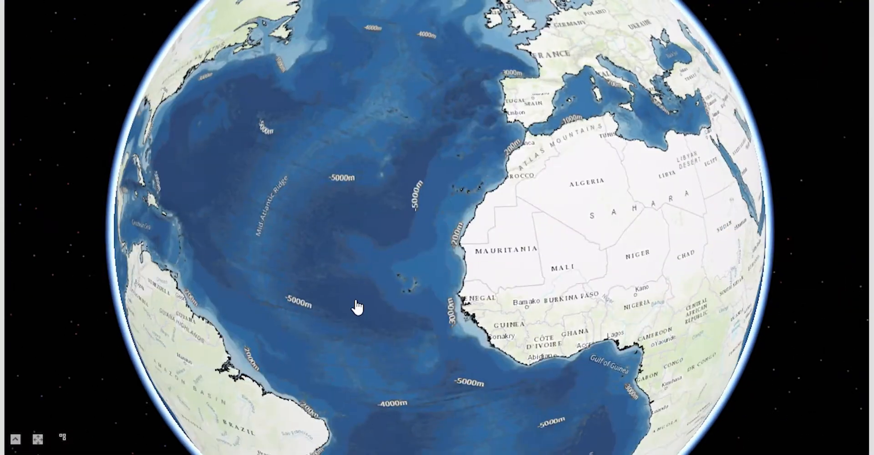
scroll(391, 264, up, 4)
drag(389, 79, 211, 141)
scroll(375, 282, up, 3)
drag(380, 340, 330, 171)
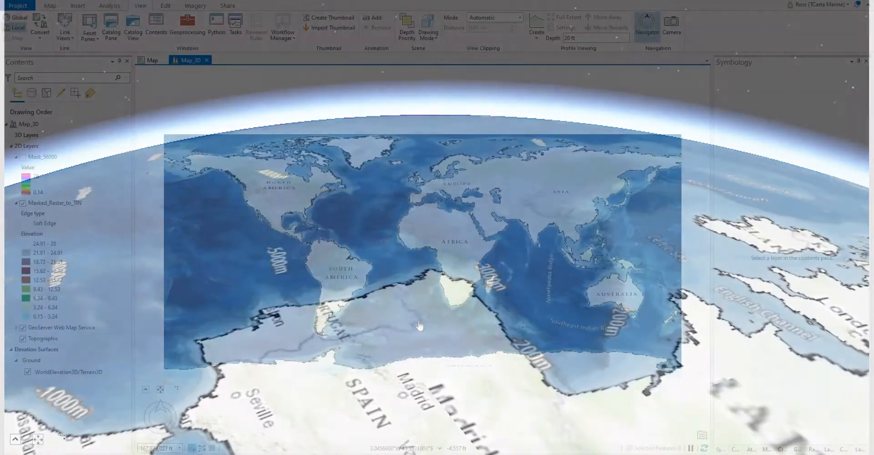
Step: Bring the Masked_Raster_to_TIN layer into an oblique close-up in the 3D scene with the GeoServer Web Map Service hidden
right_click(64, 206)
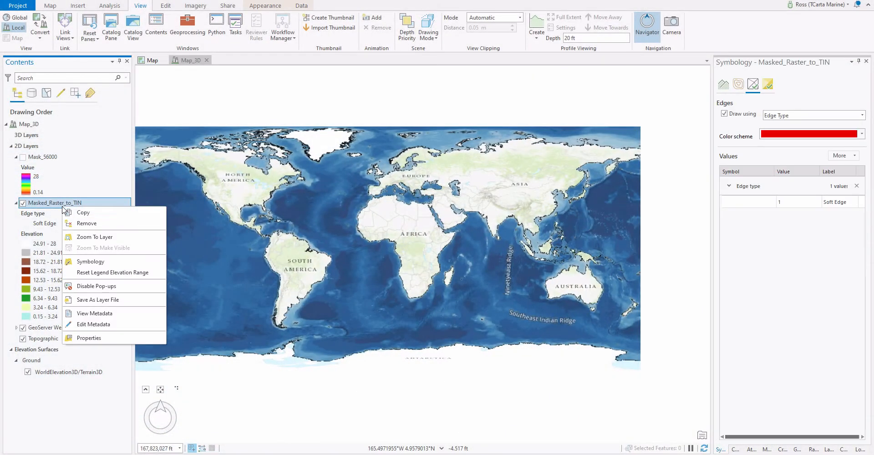
click(93, 237)
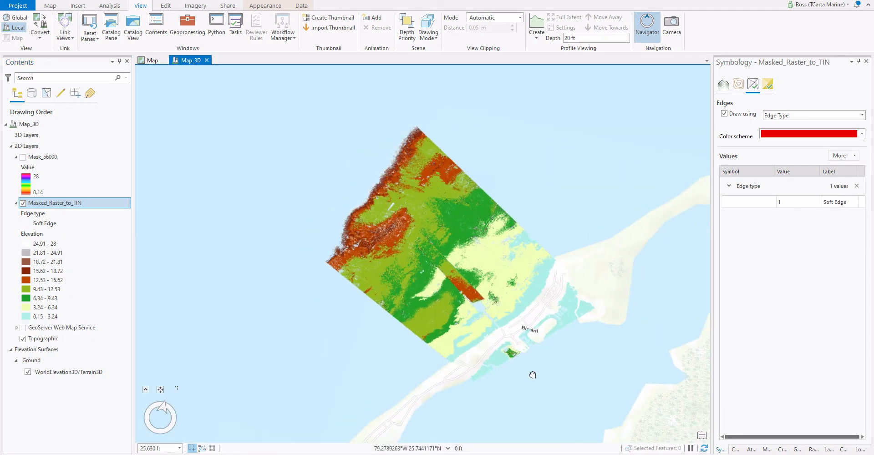
drag(539, 366, 441, 351)
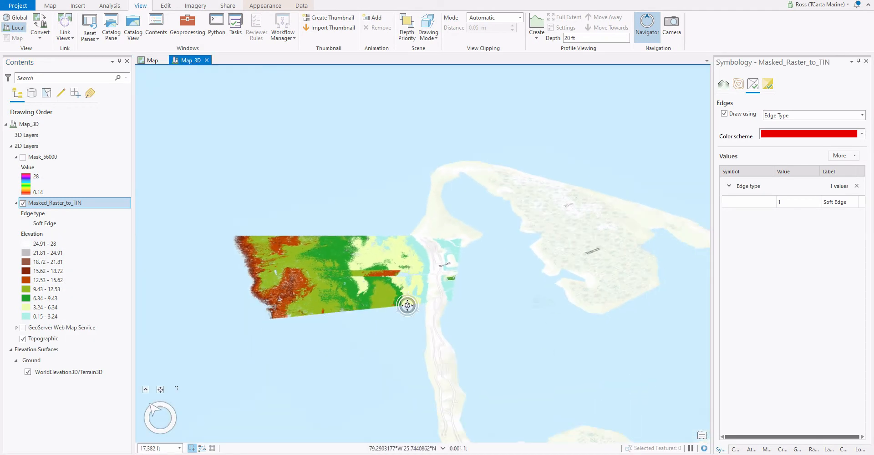
Step: Select the Ground elevation surface and open its appearance settings
click(54, 358)
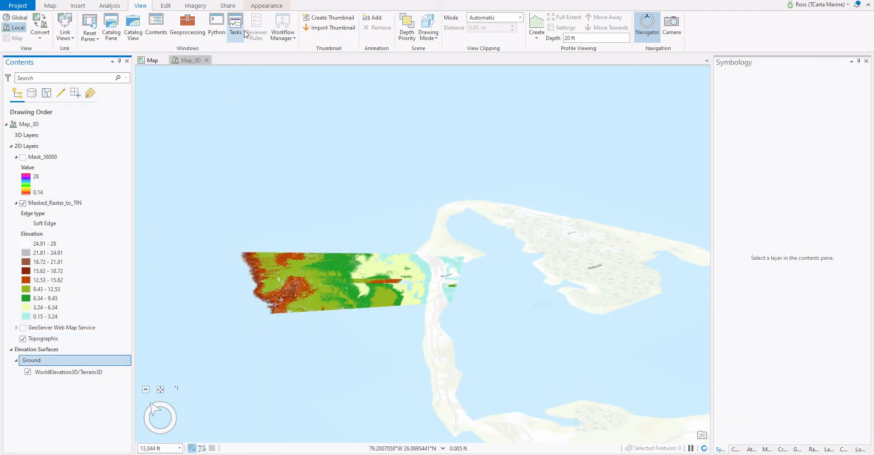
click(261, 6)
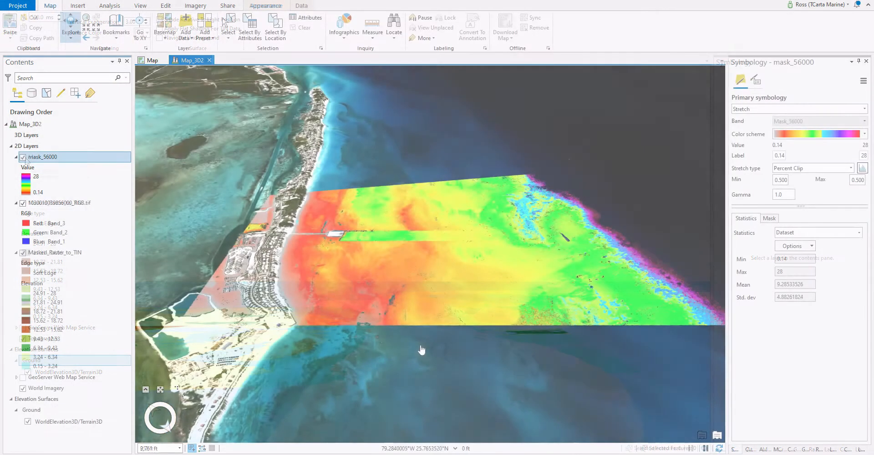
Step: Examine the mask_56000 depth raster off the Bimini coast in the Map_3D2 scene from a low oblique angle
scroll(386, 326, up, 5)
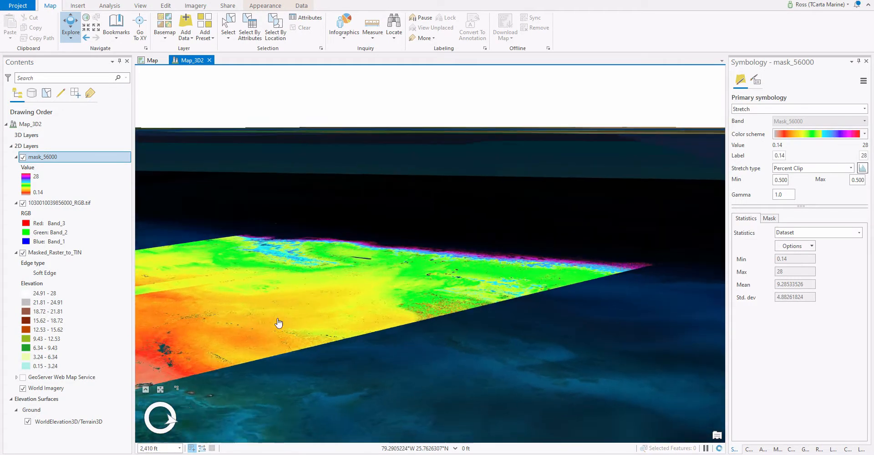
drag(312, 306, 441, 275)
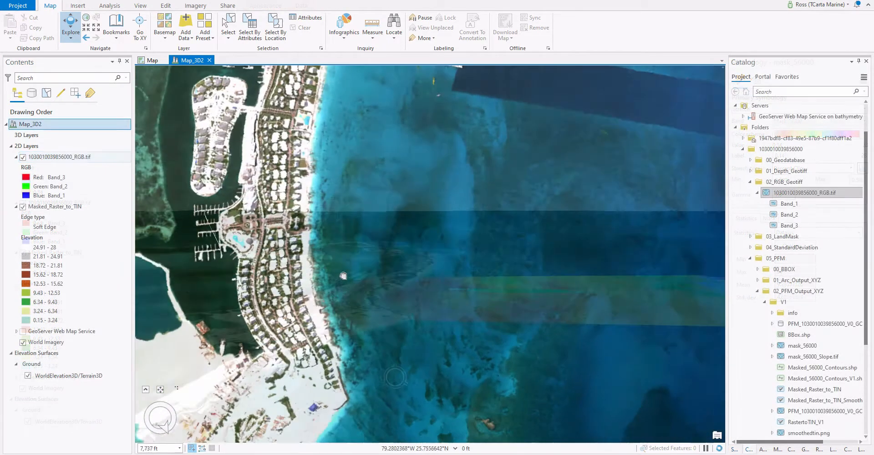
Step: Examine the mask_56000 depth raster beside the built-up Bimini shoreline from closer, lower viewpoints in the 3D scene
drag(343, 276, 376, 235)
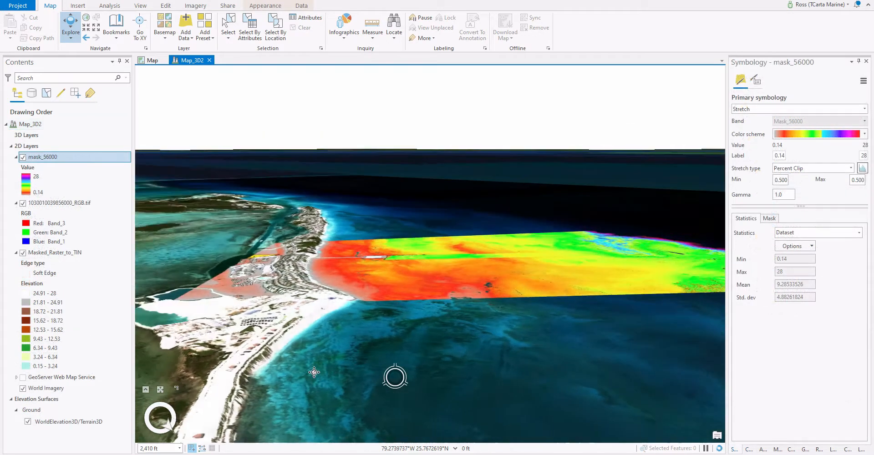
drag(314, 372, 287, 359)
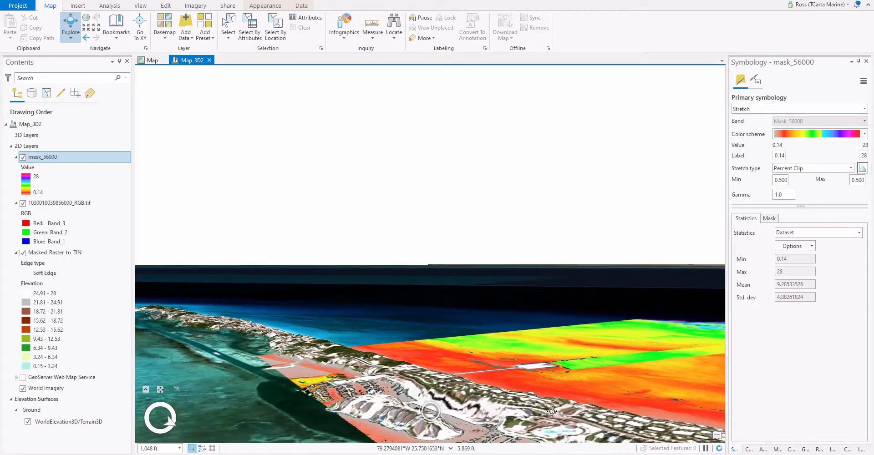
drag(655, 403, 526, 385)
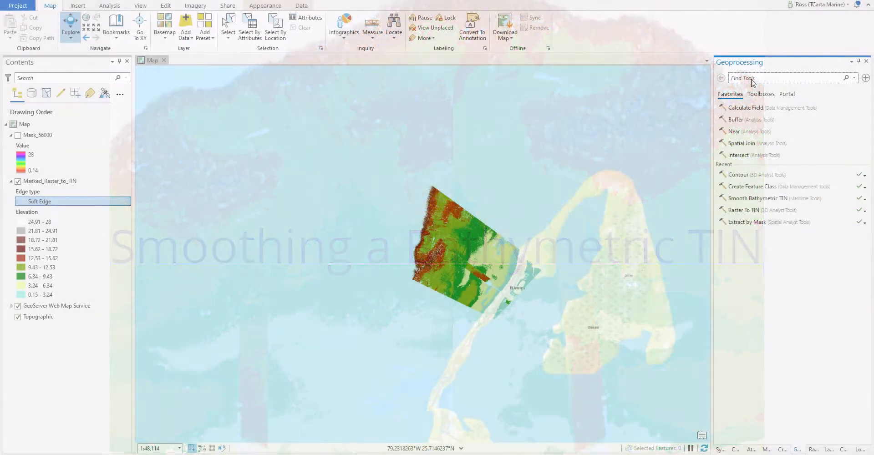
Step: Run Smooth Bathymetric TIN on Masked_Raster_to_TIN with positive-up depths and 3 smoothing iterations, saving the output as Masked_Raster_to_TIN_Smoothed
click(752, 82)
text(Smooth TiN)
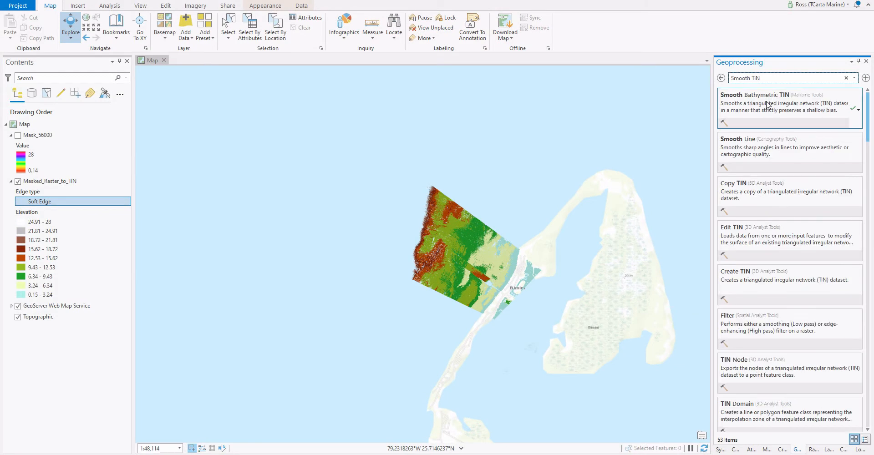
click(768, 105)
click(808, 128)
click(861, 136)
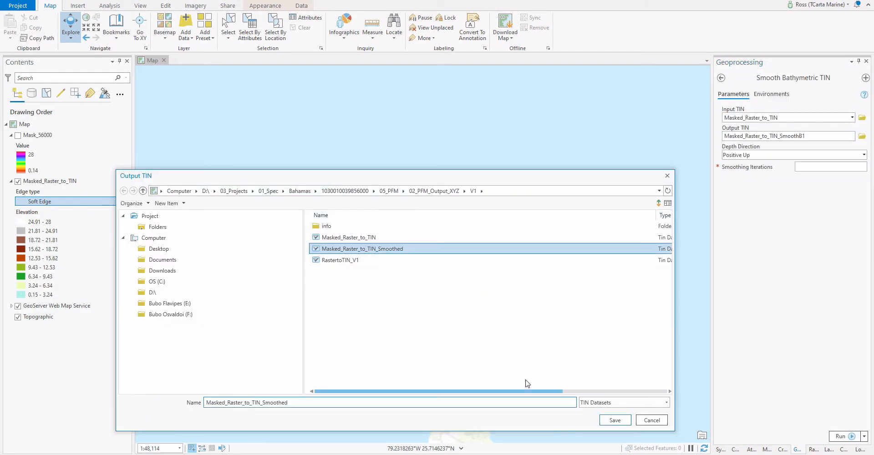
click(615, 420)
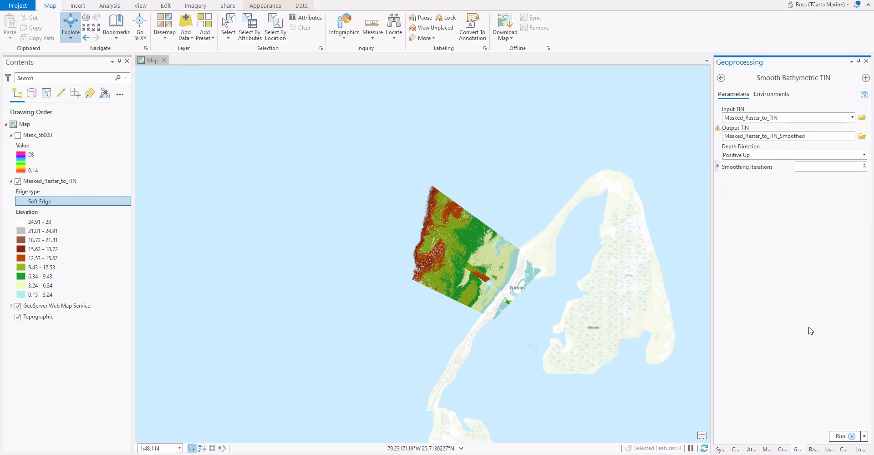
click(841, 437)
Step: Add the Masked_Raster_to_TIN_Smoothed TIN from the V1 folder to the map and open its Soft Edge symbol's colour choices
click(735, 449)
drag(713, 318, 667, 319)
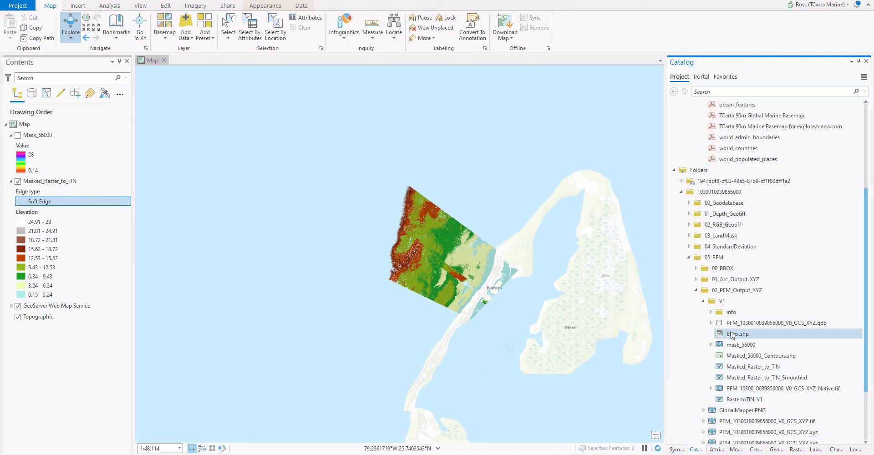
click(745, 379)
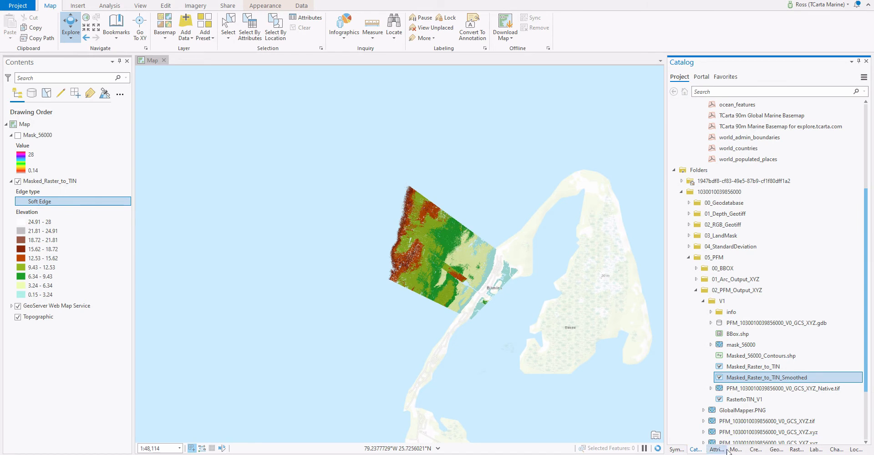
click(776, 449)
scroll(448, 273, up, 5)
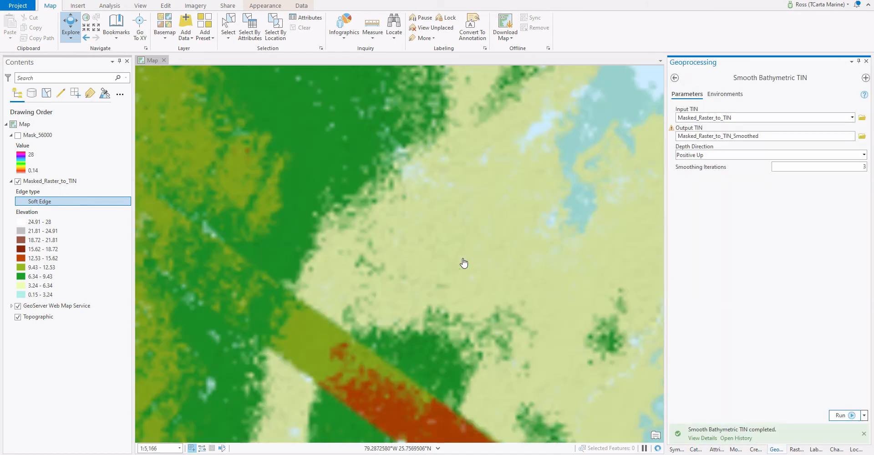
click(695, 449)
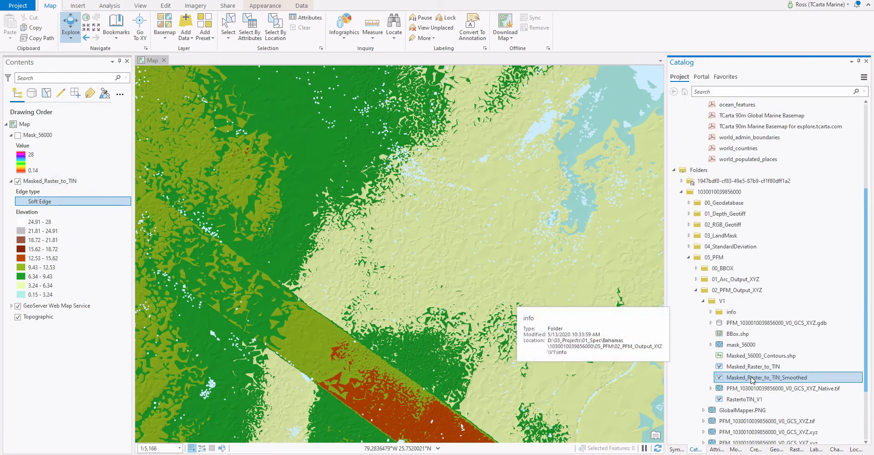
drag(756, 377, 327, 313)
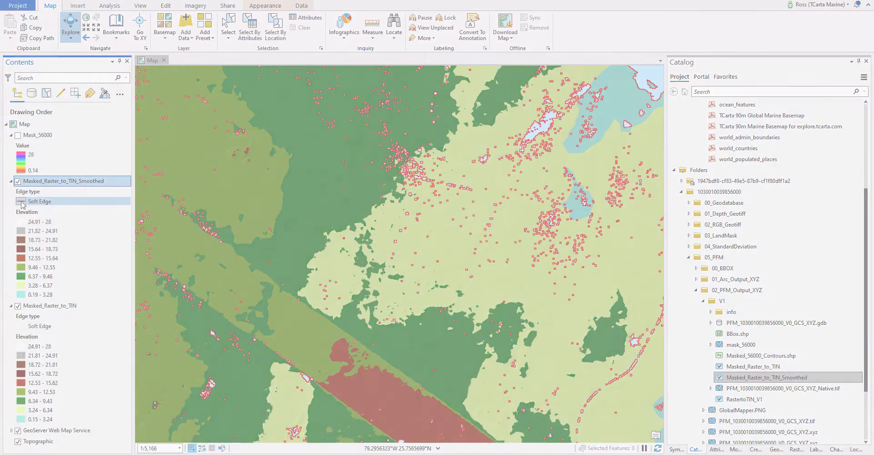
click(21, 191)
right_click(21, 202)
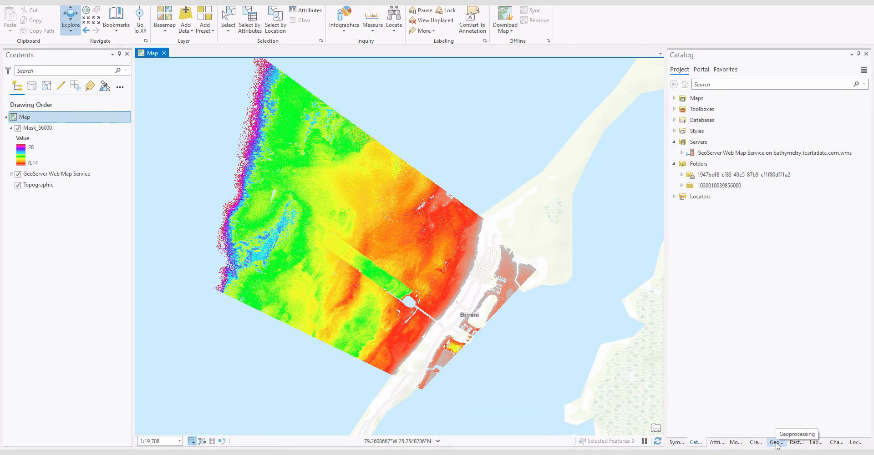
Step: Generate contours from Mask_56000 at a 0.5 interval with base contour 0 and Z factor 1, saved as Masked_56000_Contours_V1.shp
click(776, 442)
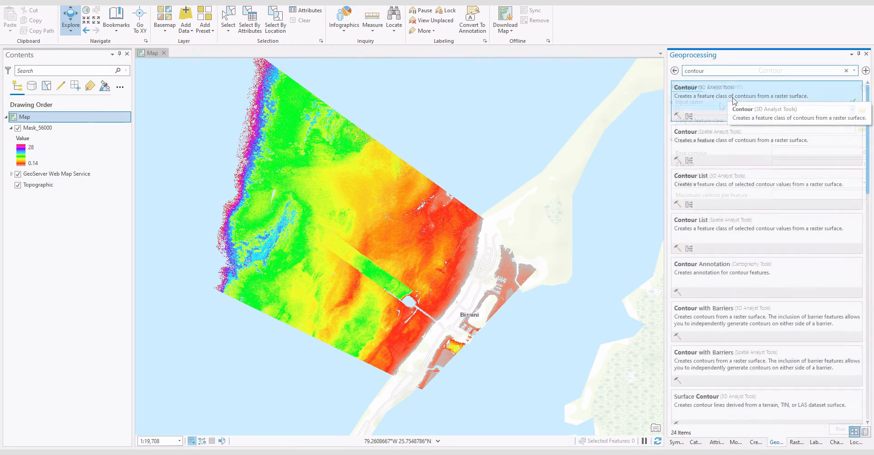
click(694, 101)
click(855, 110)
click(697, 119)
click(861, 128)
click(331, 261)
click(654, 414)
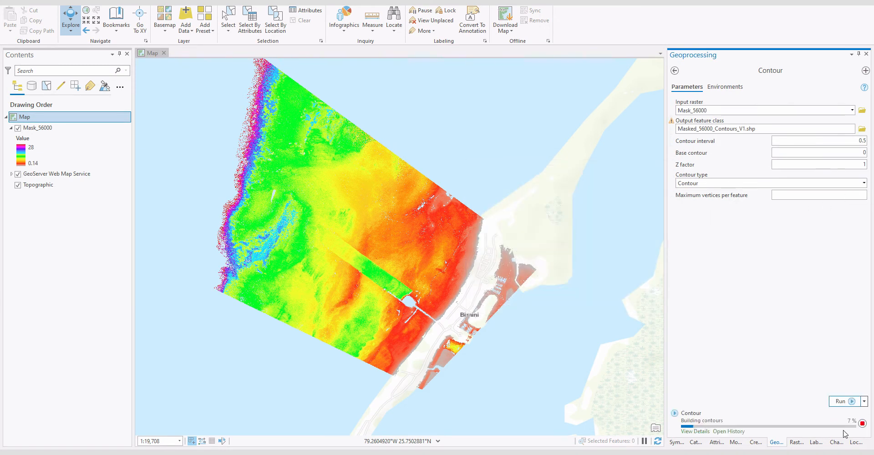
click(840, 429)
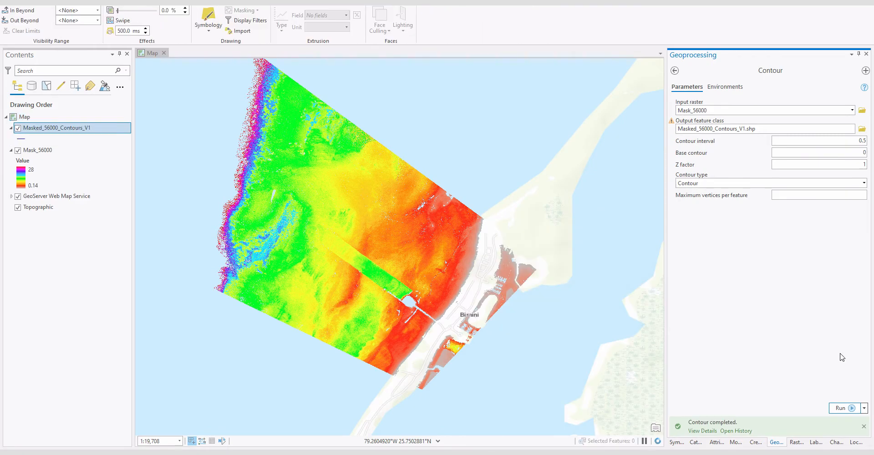
Step: Examine the Masked_56000_Contours_V1 lines near the shore and their values in the attribute table
scroll(409, 346, up, 8)
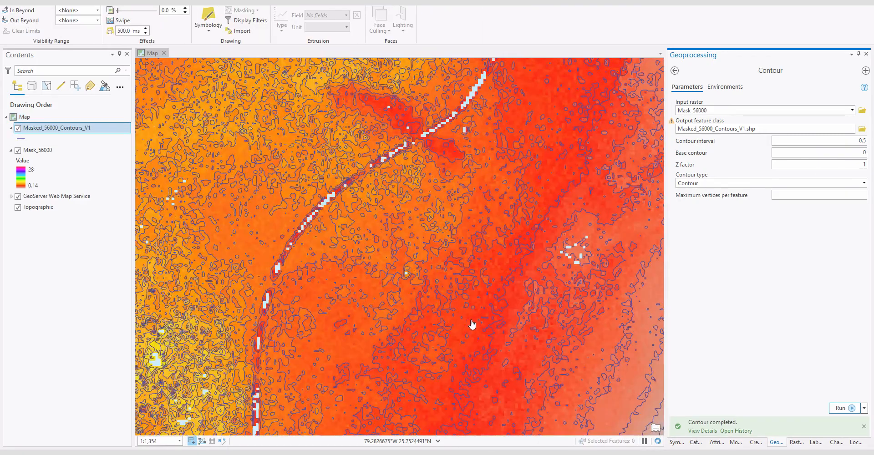
drag(409, 346, 391, 400)
drag(423, 227, 365, 386)
drag(371, 214, 366, 391)
right_click(32, 129)
click(53, 173)
scroll(366, 255, down, 3)
scroll(366, 255, up, 3)
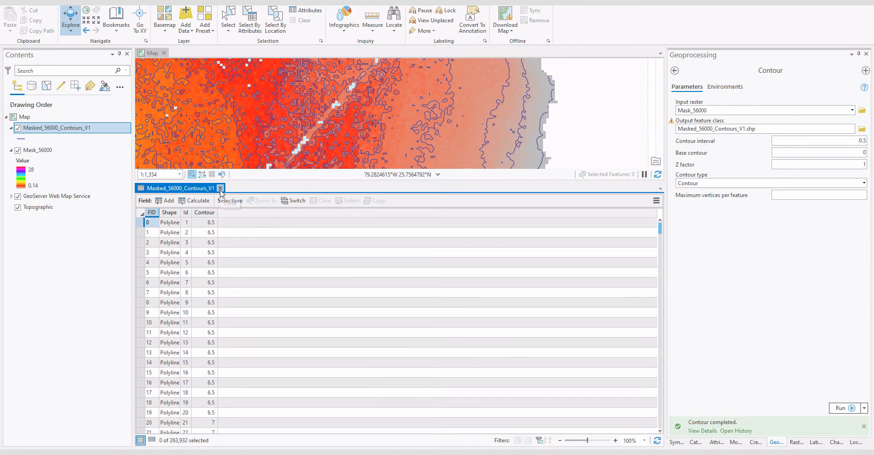
click(220, 188)
Step: Label the Masked_56000_Contours_V1 lines with their Contour field using the expression $feature.Contour
right_click(59, 128)
click(100, 299)
double_click(684, 158)
right_click(54, 128)
click(59, 282)
scroll(498, 251, up, 3)
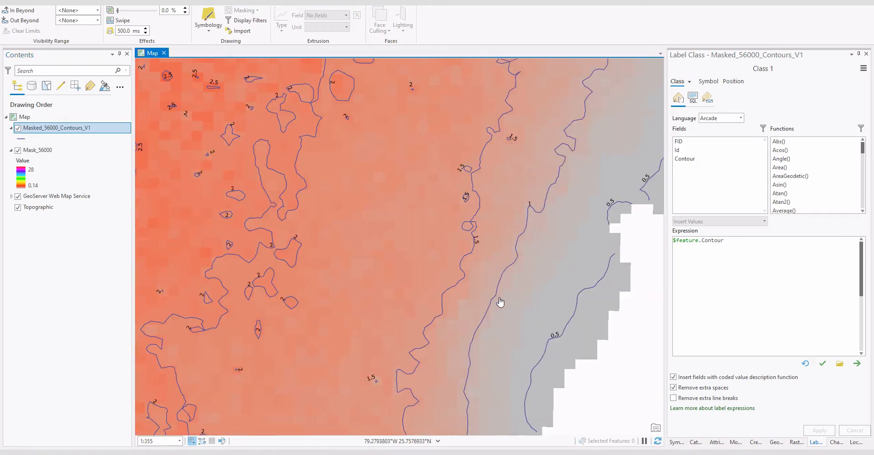
scroll(503, 231, up, 3)
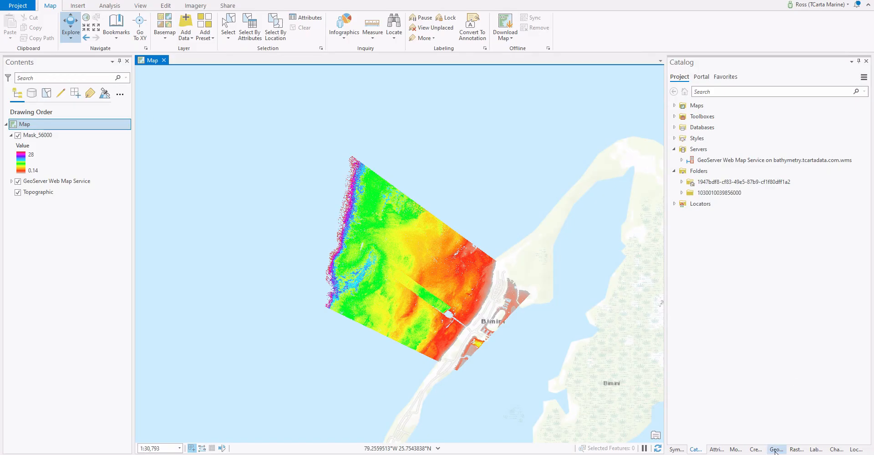
Step: Run the Slope tool on Mask_56000 in degrees with the planar method and Z factor 1, overwriting mask_56000_Slope.tif
click(775, 449)
text(slope)
click(725, 101)
click(837, 118)
click(754, 129)
click(861, 137)
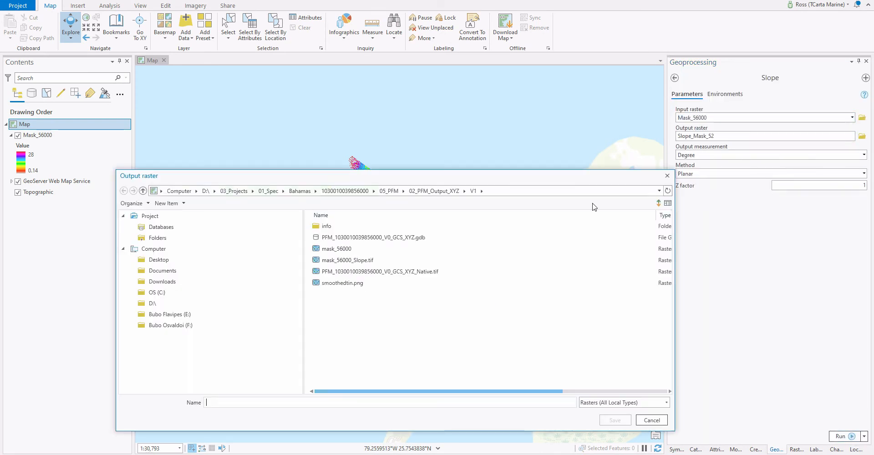
click(357, 261)
click(614, 419)
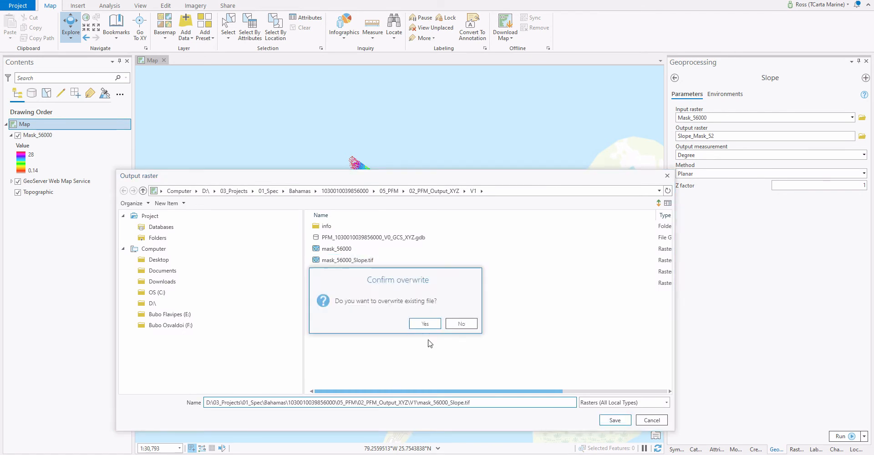
click(423, 324)
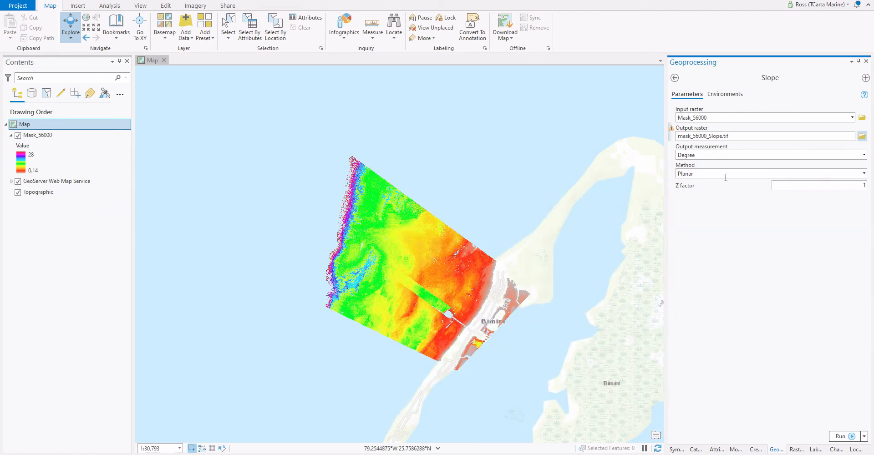
click(852, 436)
Step: Hide the Mask_56000 layer and inspect the slope raster around the dredged channel off Bimini
click(18, 248)
scroll(422, 304, up, 5)
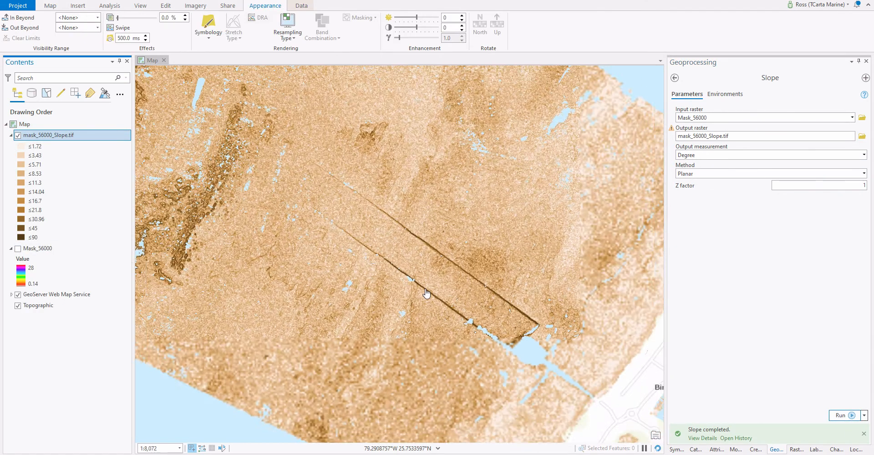
scroll(422, 304, down, 4)
scroll(347, 210, up, 6)
scroll(277, 203, down, 3)
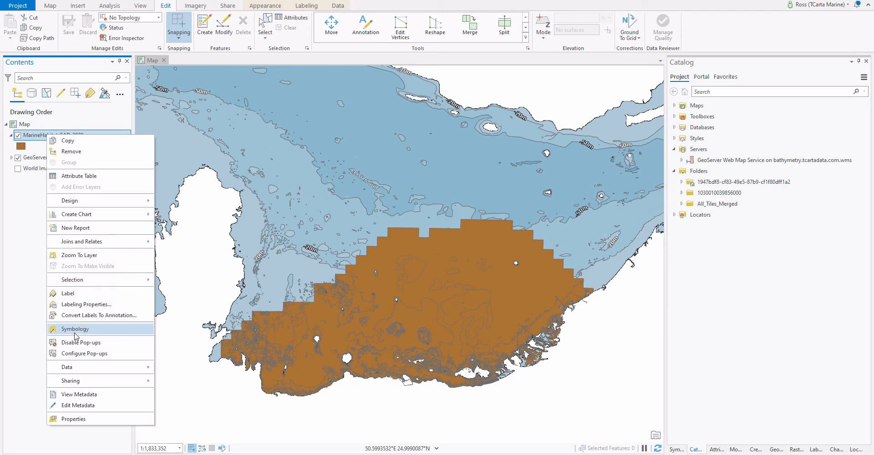
Step: Symbolize the MarineHabitat_EAD_2020 layer with unique values based on the Habitat Sub Type field
click(73, 328)
click(738, 110)
click(739, 165)
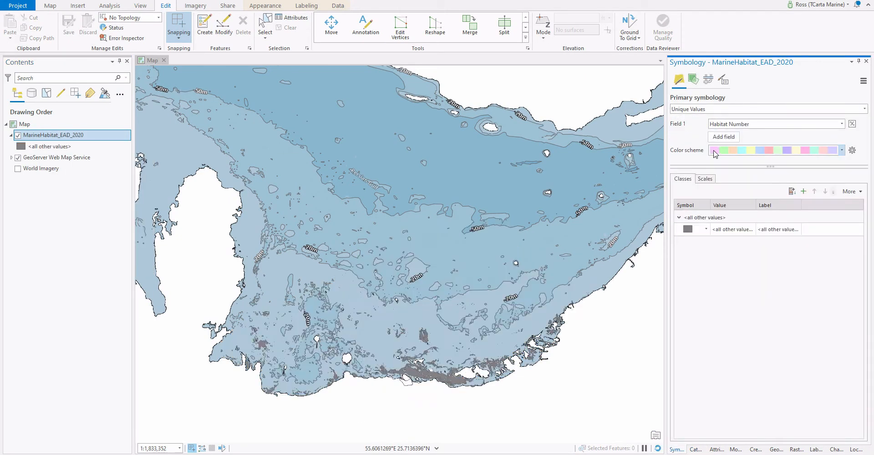
click(842, 124)
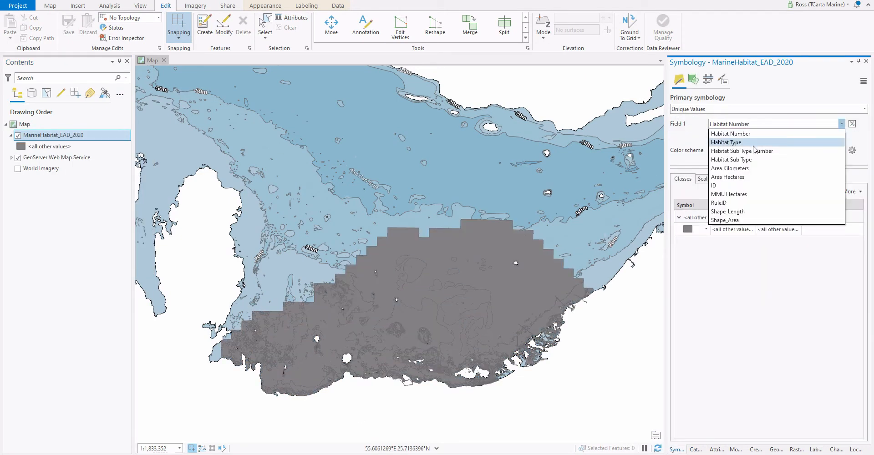
click(750, 162)
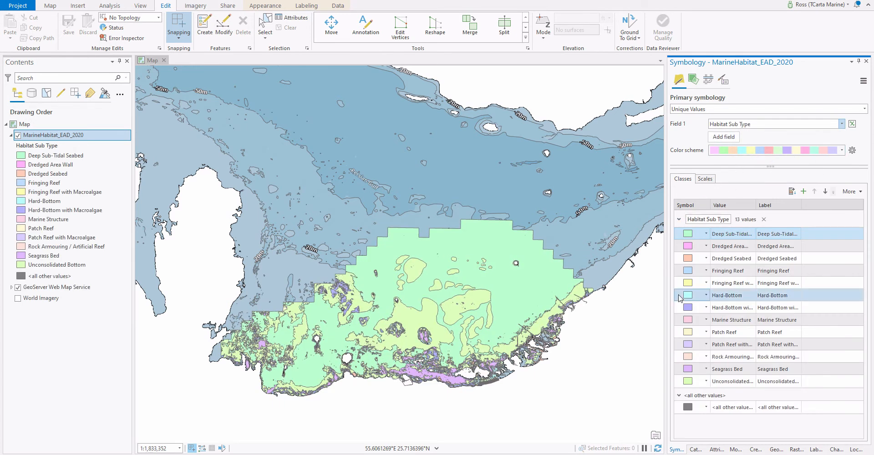
Step: Widen the map view and examine the habitat sub type polygons along the coast
drag(666, 97, 727, 98)
scroll(652, 203, up, 4)
drag(652, 202, 483, 319)
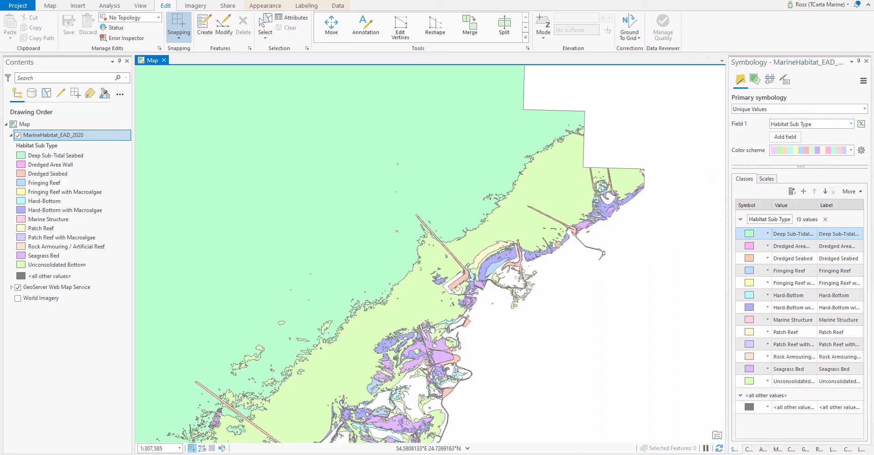
drag(409, 339, 594, 221)
drag(317, 171, 587, 232)
scroll(587, 232, down, 4)
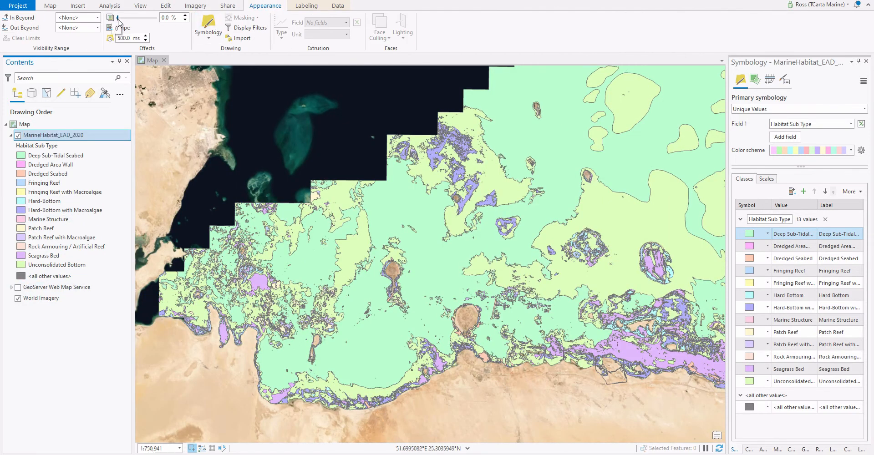
Step: Set the MarineHabitat_EAD_2020 layer's transparency to 69% and inspect the habitats over the World Imagery around the coastal islands
drag(119, 20, 143, 26)
scroll(529, 383, up, 5)
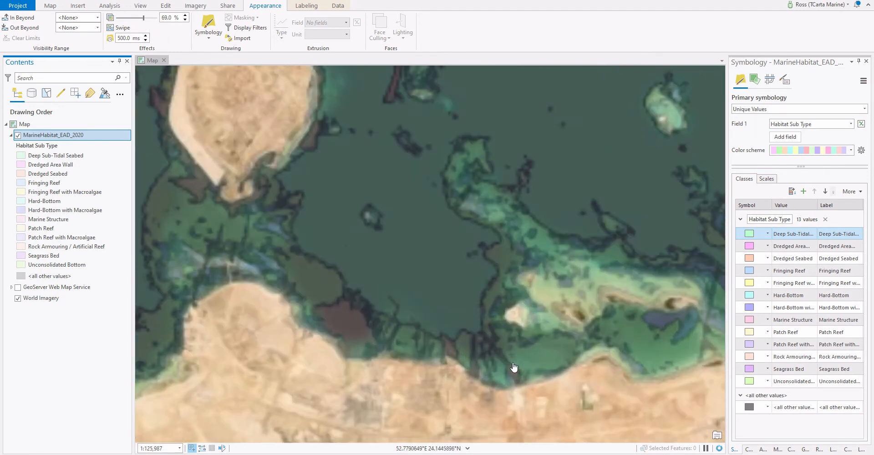
drag(504, 386, 323, 390)
drag(573, 341, 409, 330)
drag(433, 238, 282, 300)
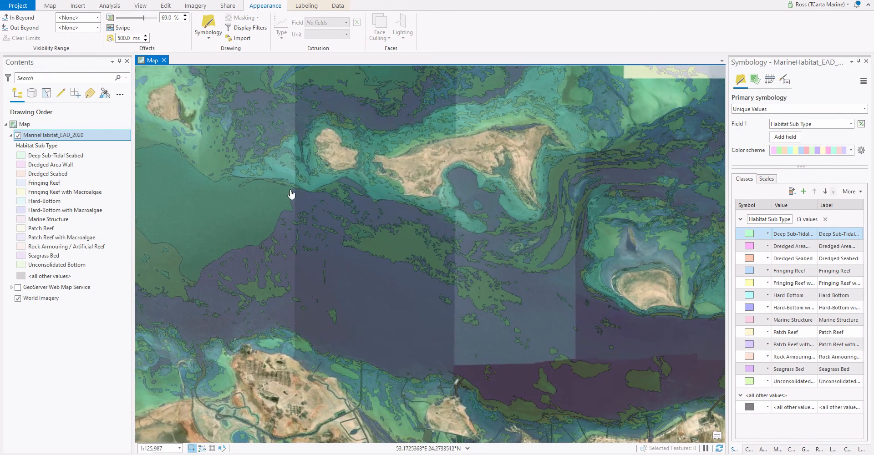